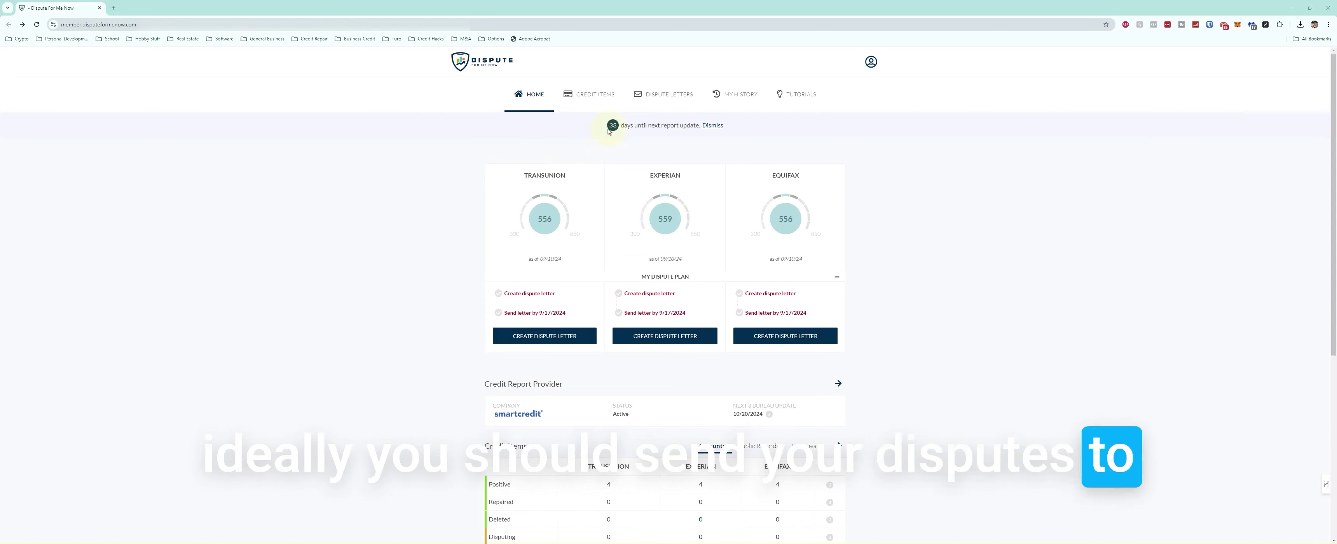
{"action": "left_click", "coordinate": [615, 127]}
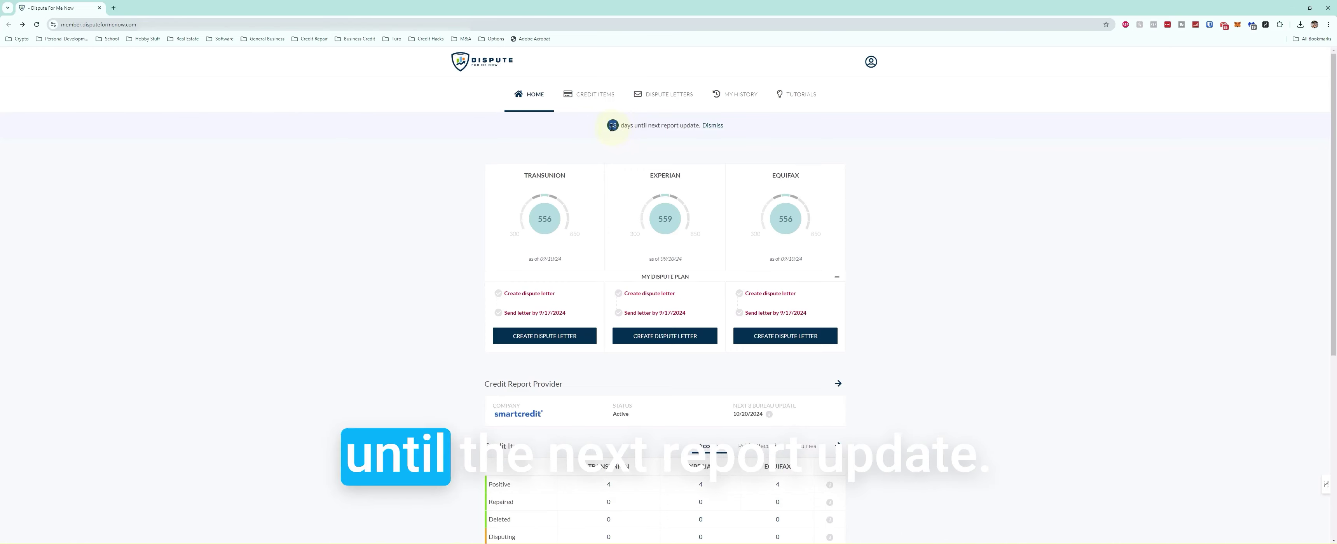
{"action": "left_click_drag", "start_coordinate": [602, 125], "coordinate": [729, 132]}
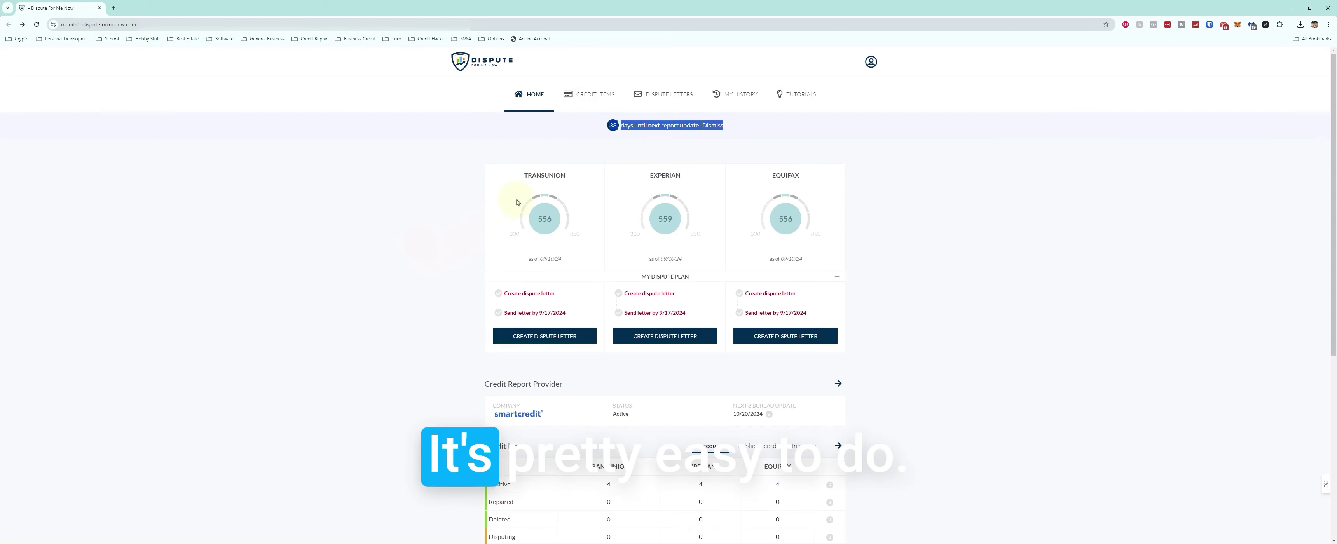
{"action": "left_click", "coordinate": [460, 218]}
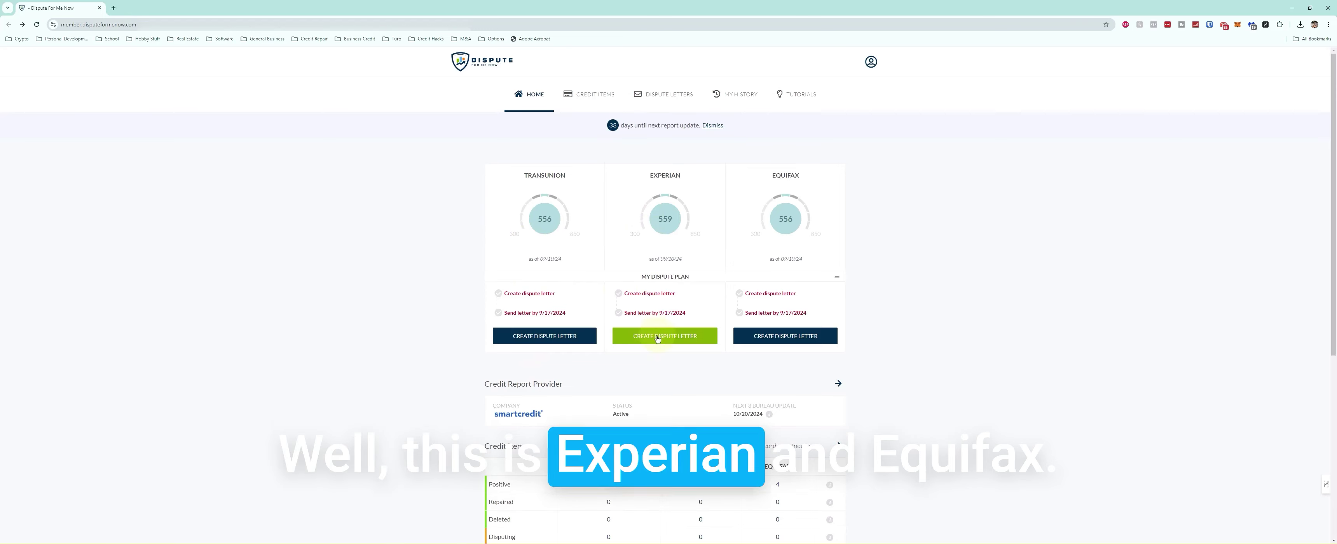
- Start a TransUnion dispute letter and select the negative AMEX and NAVY FCU accounts for it
{"action": "left_click", "coordinate": [545, 336]}
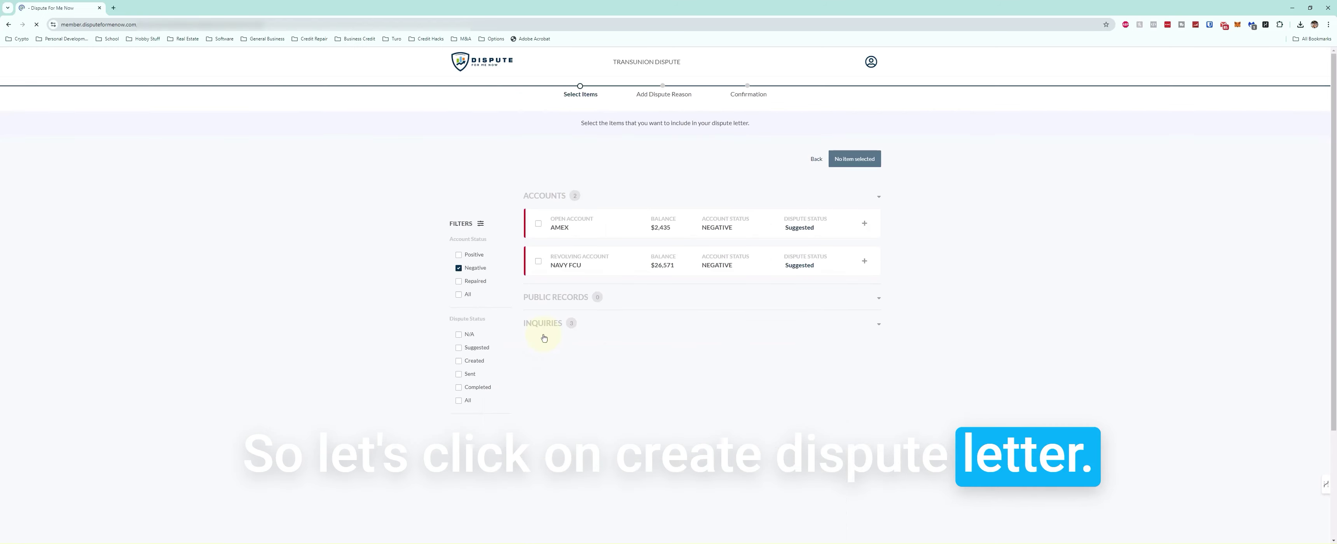
{"action": "left_click", "coordinate": [668, 353]}
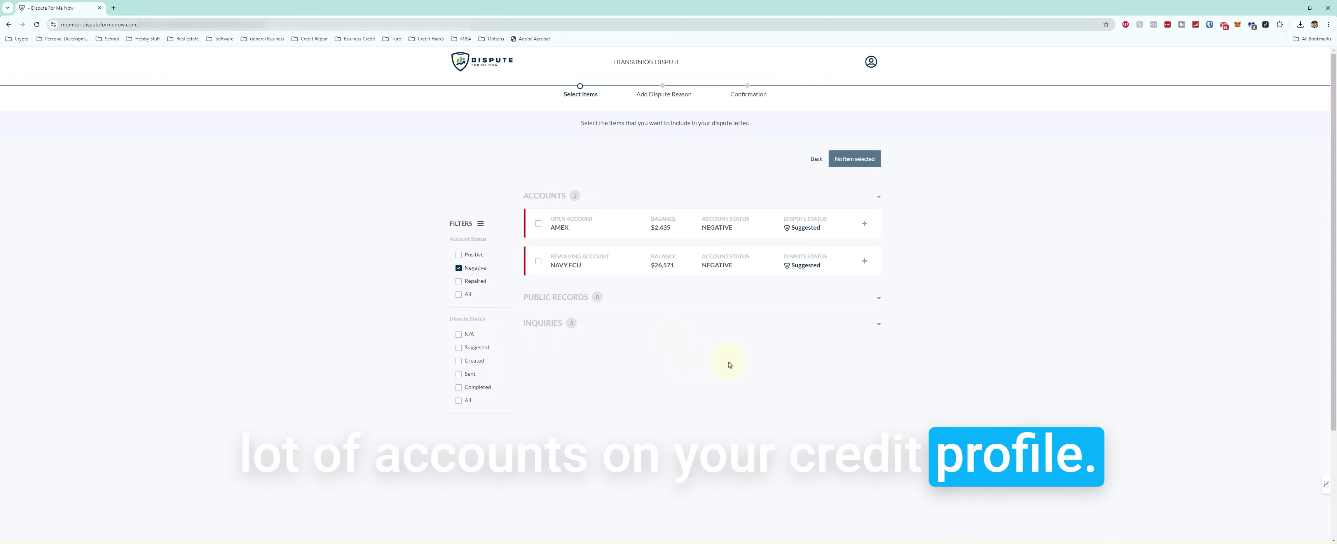
{"action": "left_click", "coordinate": [876, 331]}
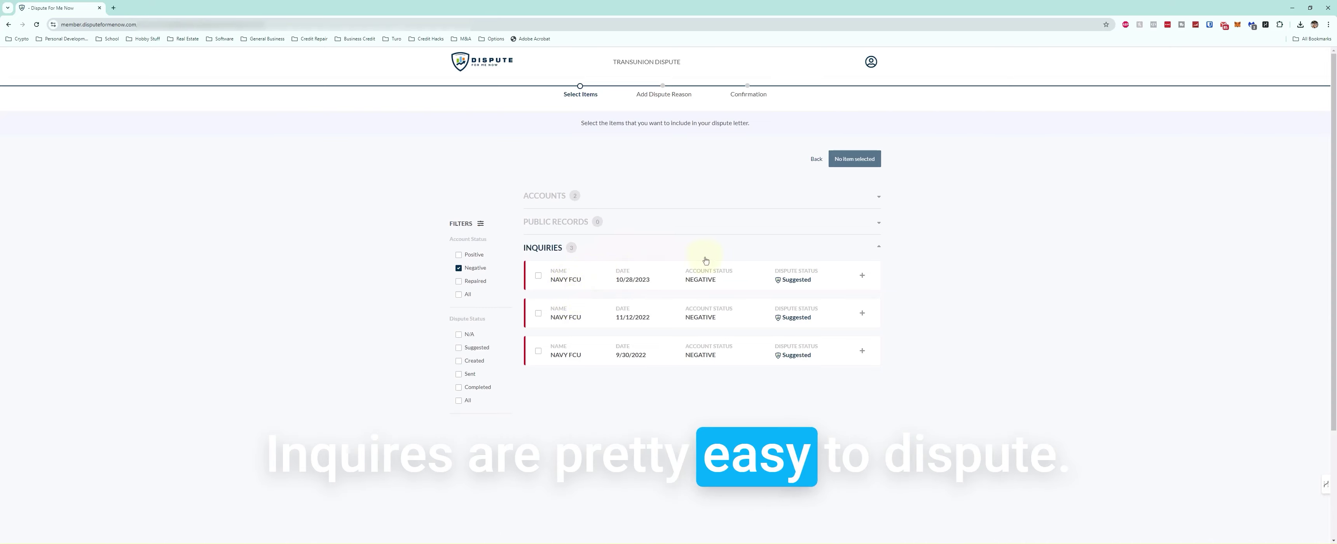
{"action": "left_click", "coordinate": [868, 202]}
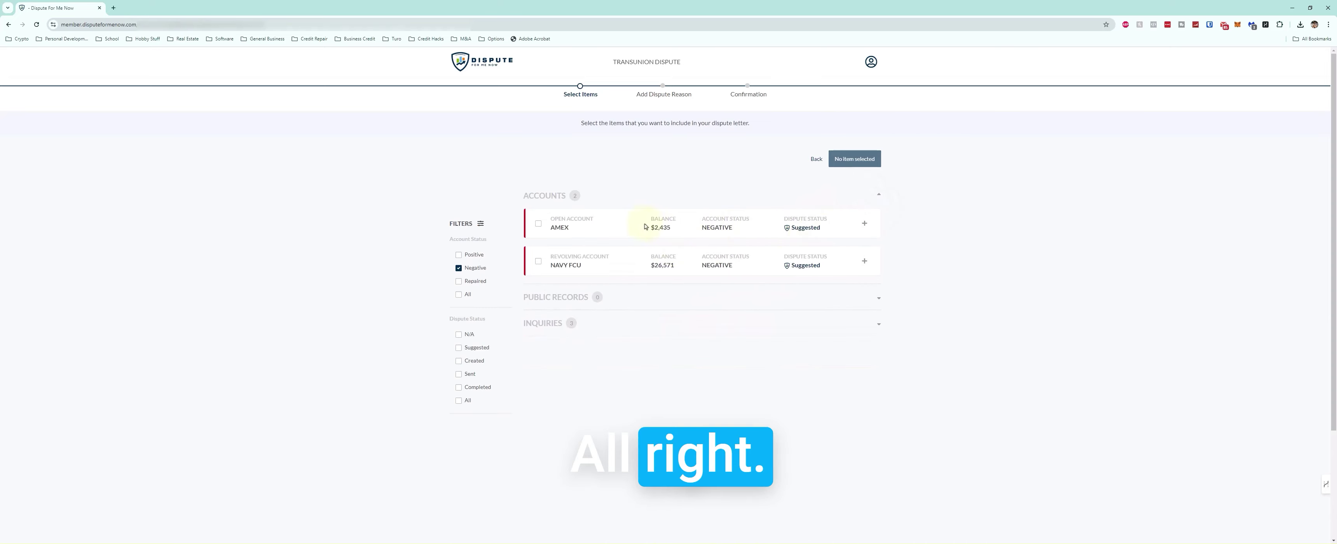
{"action": "left_click", "coordinate": [538, 224]}
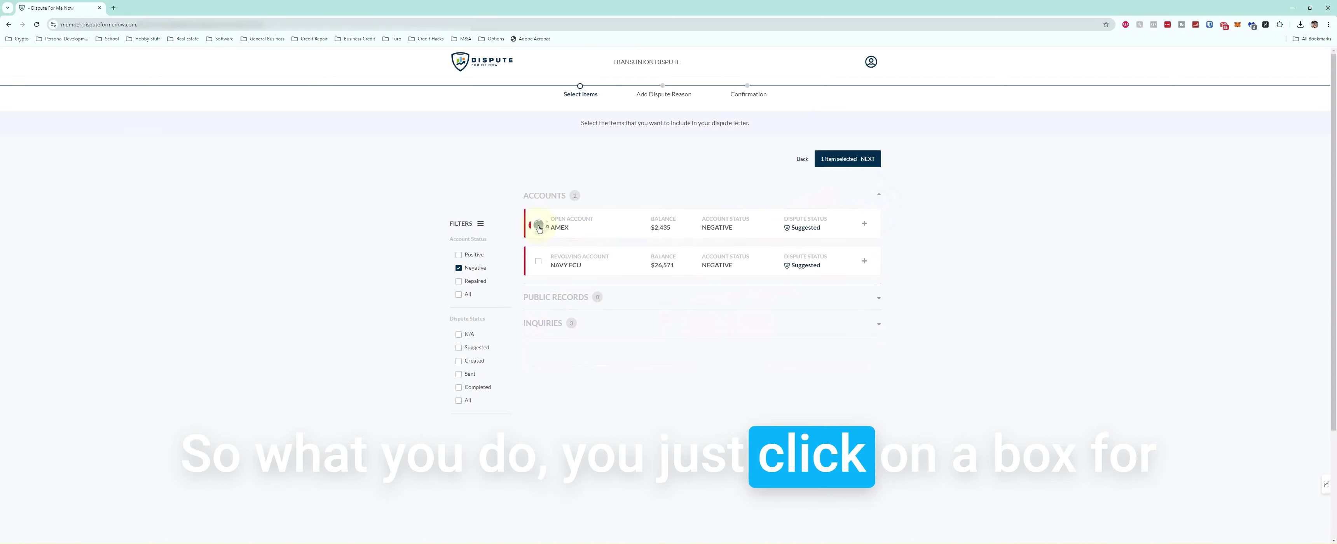
{"action": "left_click", "coordinate": [537, 262]}
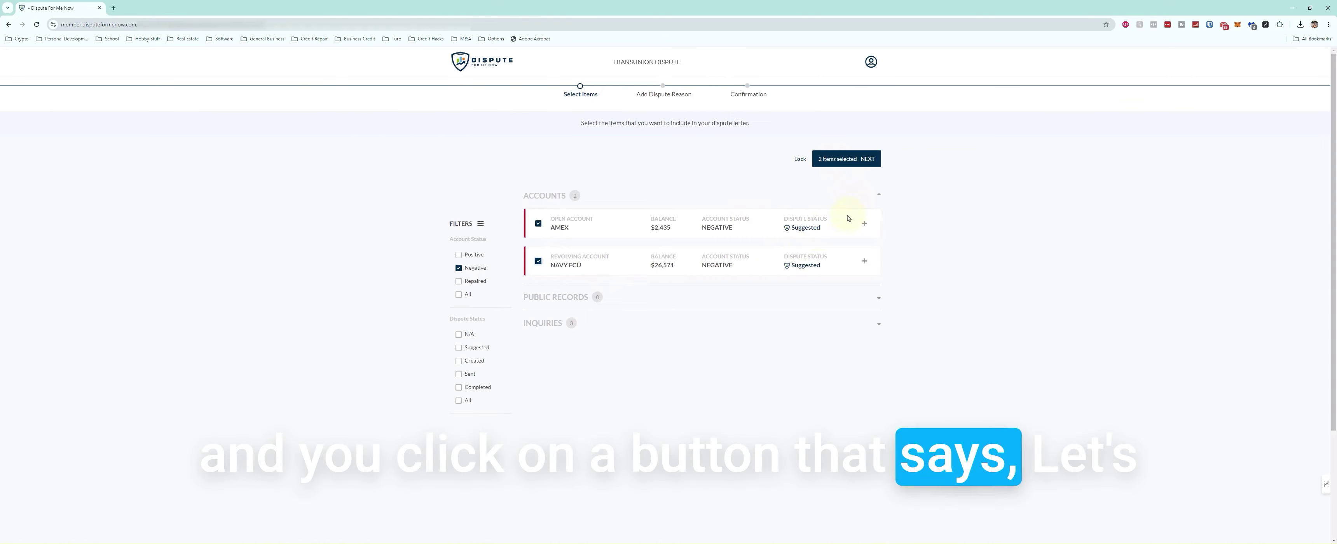
- Review the AMEX and NAVY FCU account details and suggested dispute reasons, and continue to the dispute reason stage
{"action": "left_click", "coordinate": [868, 223]}
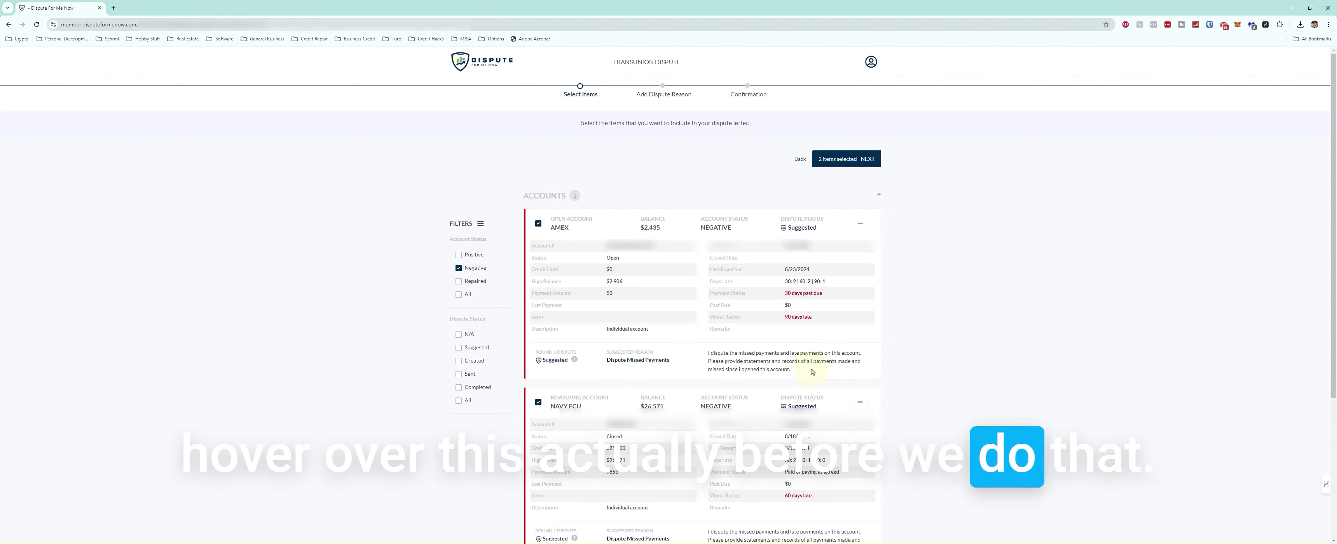
{"action": "scroll", "coordinate": [782, 404], "scroll_direction": "down", "scroll_amount": 1}
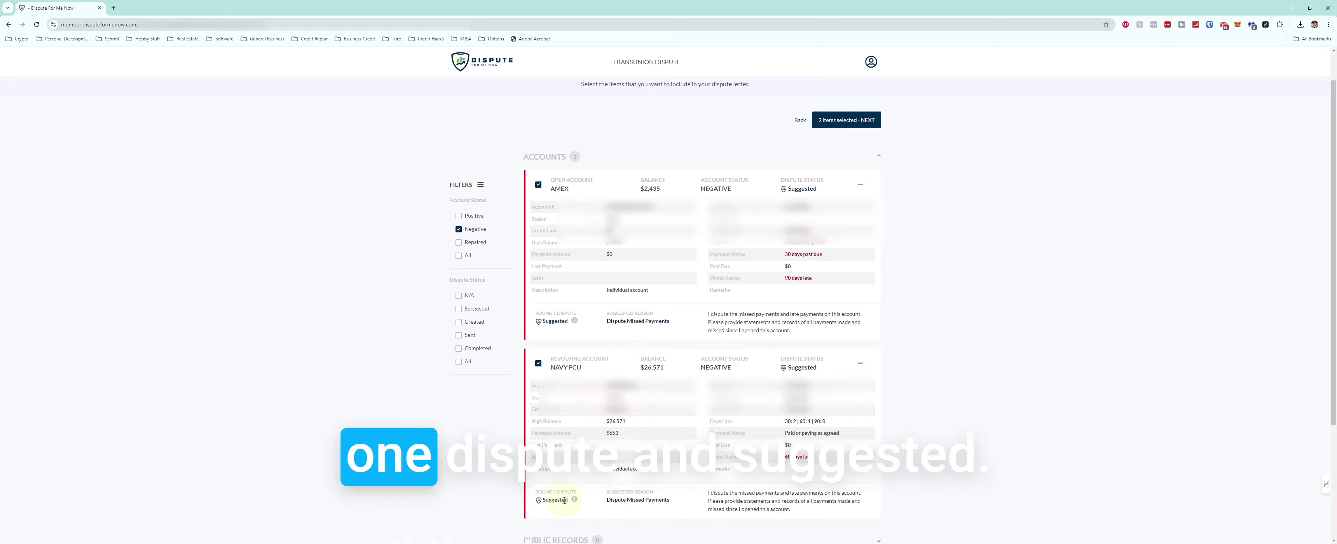
{"action": "mouse_move", "coordinate": [574, 501]}
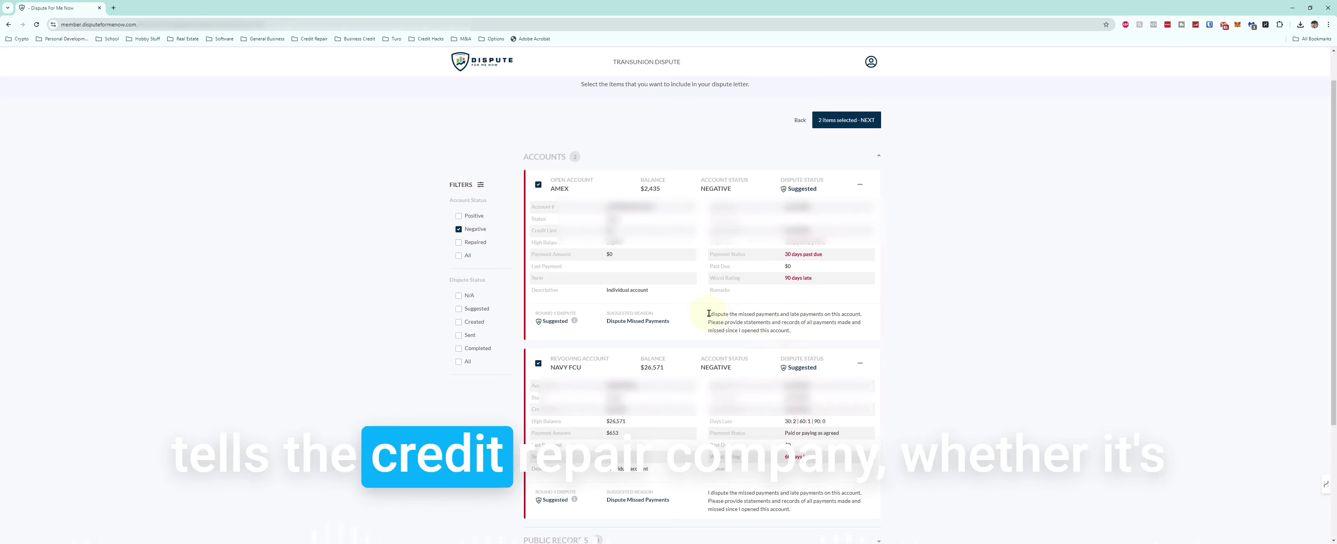
{"action": "mouse_move", "coordinate": [709, 314]}
{"action": "left_mouse_down"}
{"action": "mouse_move", "coordinate": [770, 314]}
{"action": "mouse_move", "coordinate": [802, 336]}
{"action": "left_mouse_up"}
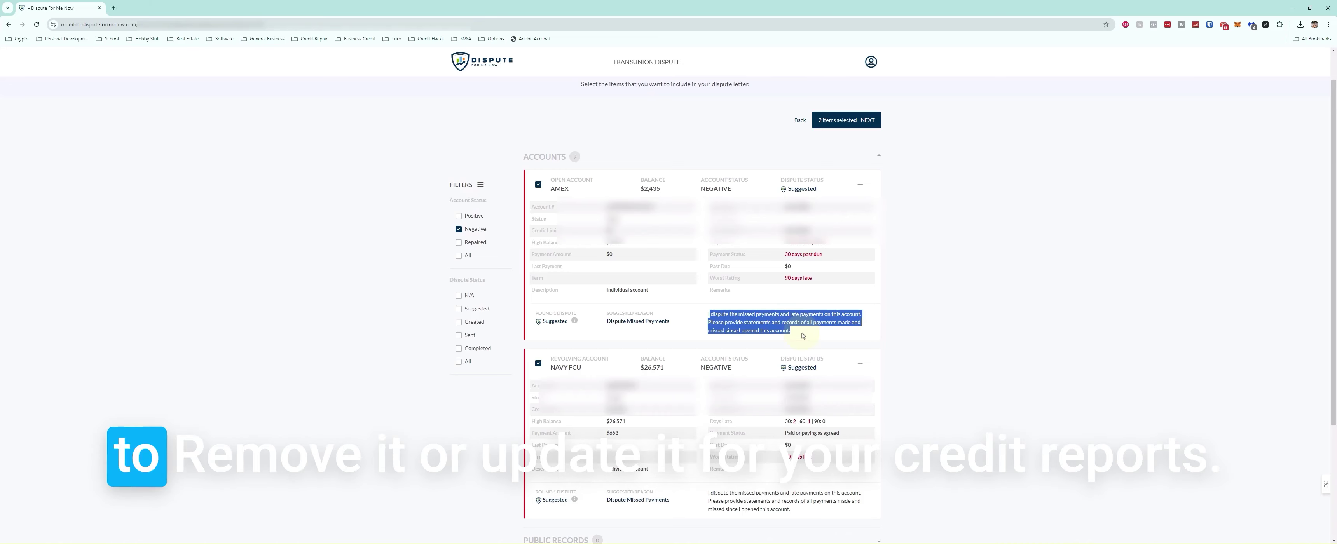
{"action": "left_click", "coordinate": [950, 255]}
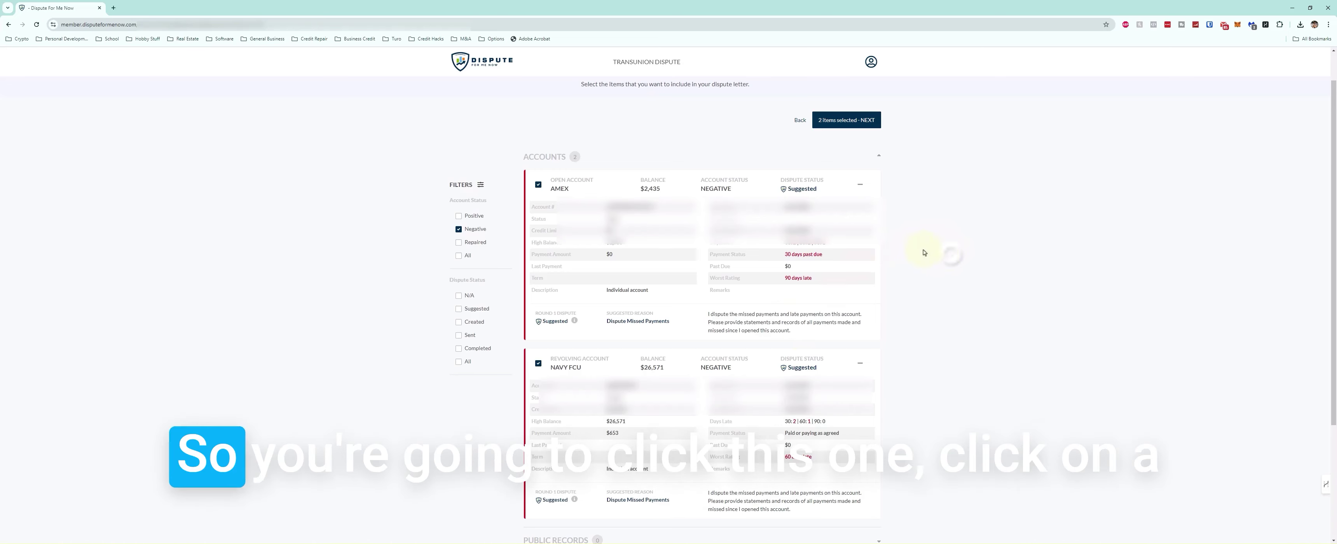
{"action": "left_click", "coordinate": [834, 129]}
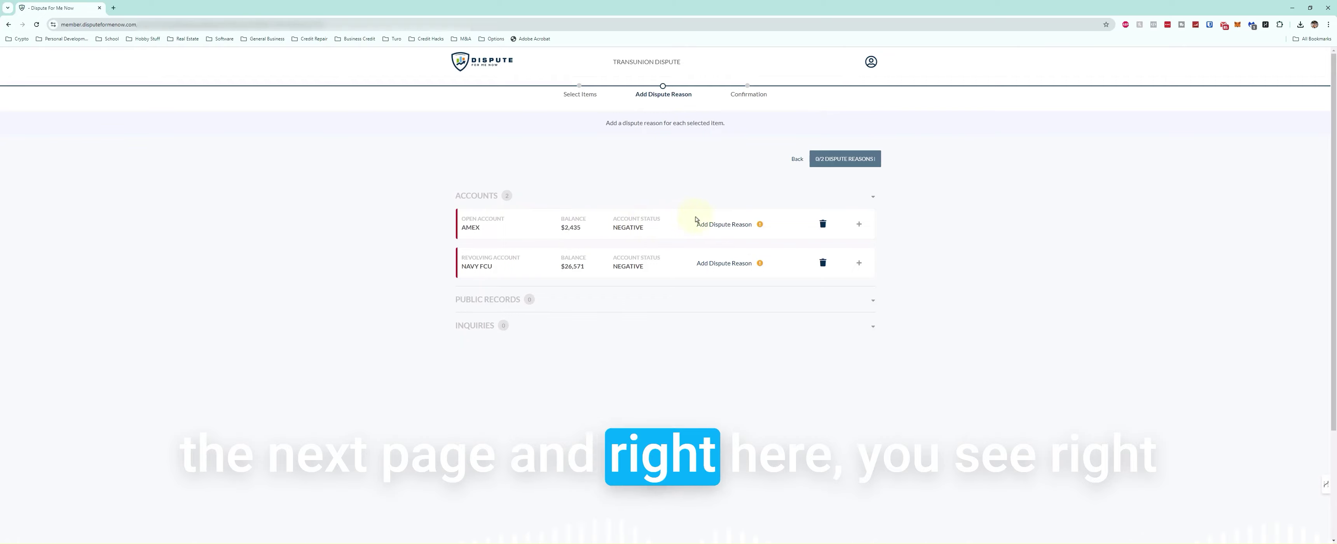
- Expand the details of the AMEX and NAVY FCU accounts in the dispute reason stage
{"action": "left_click", "coordinate": [758, 227]}
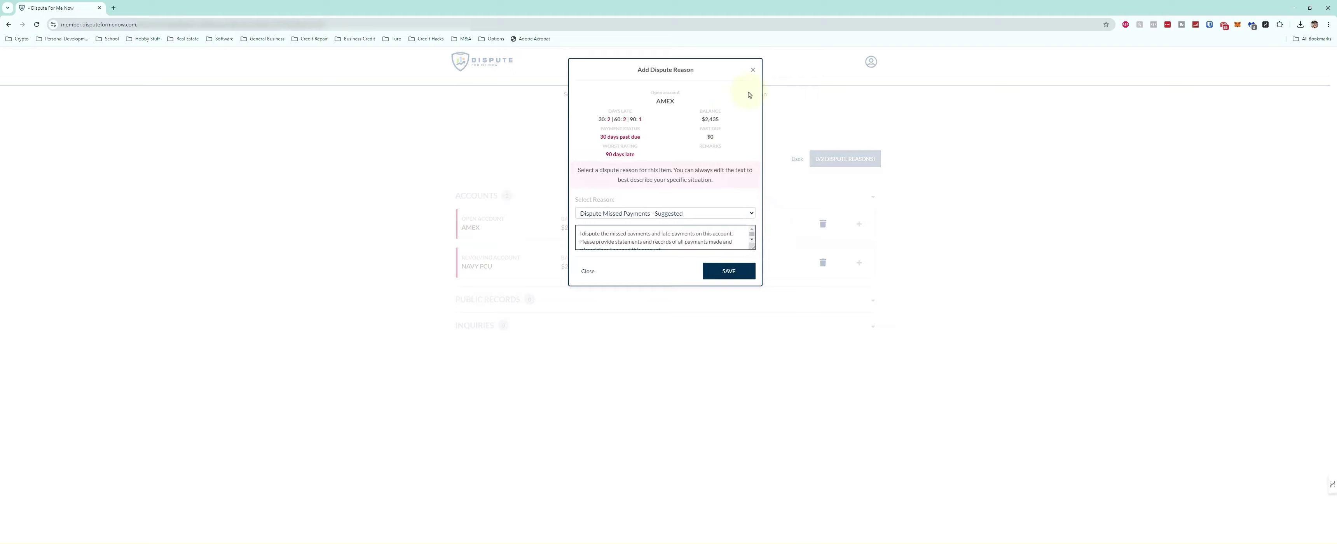
{"action": "left_click", "coordinate": [754, 71]}
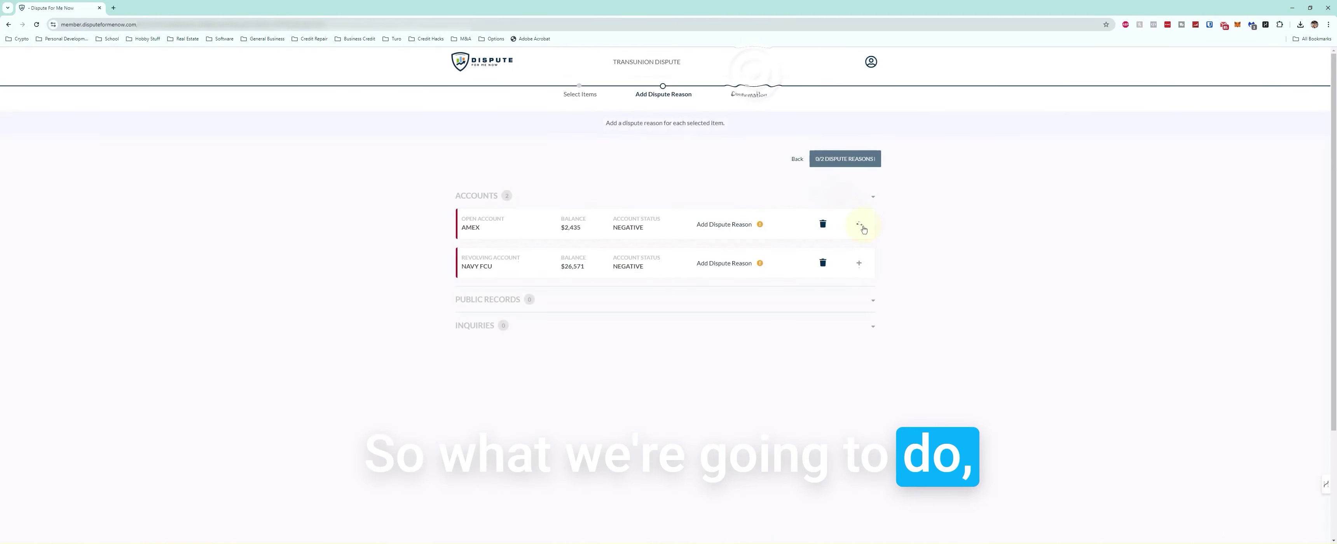
{"action": "left_click", "coordinate": [859, 225]}
{"action": "left_click", "coordinate": [858, 367]}
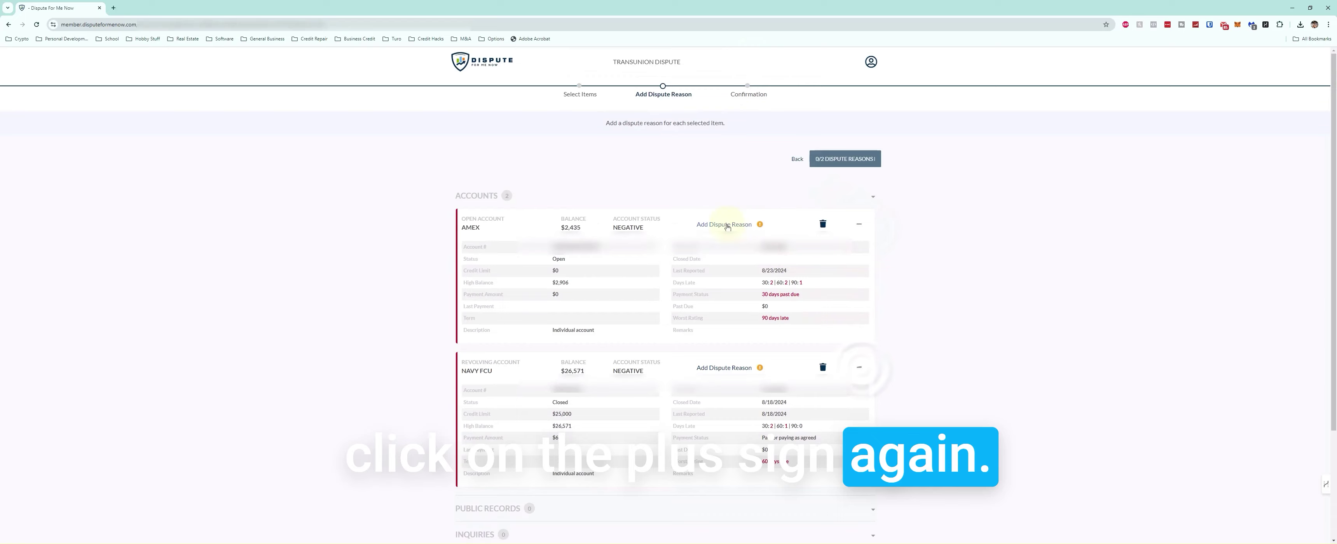
- Save "Dispute Missed Payments - Suggested" as the dispute reason for the AMEX account
{"action": "left_click", "coordinate": [739, 227]}
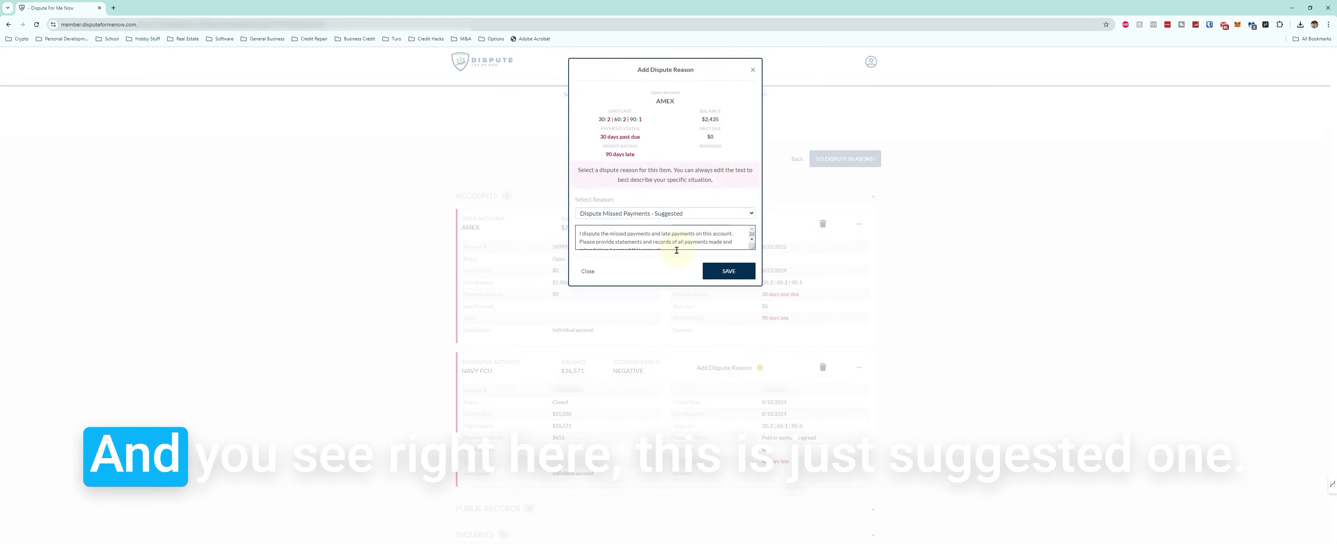
{"action": "left_click", "coordinate": [642, 214]}
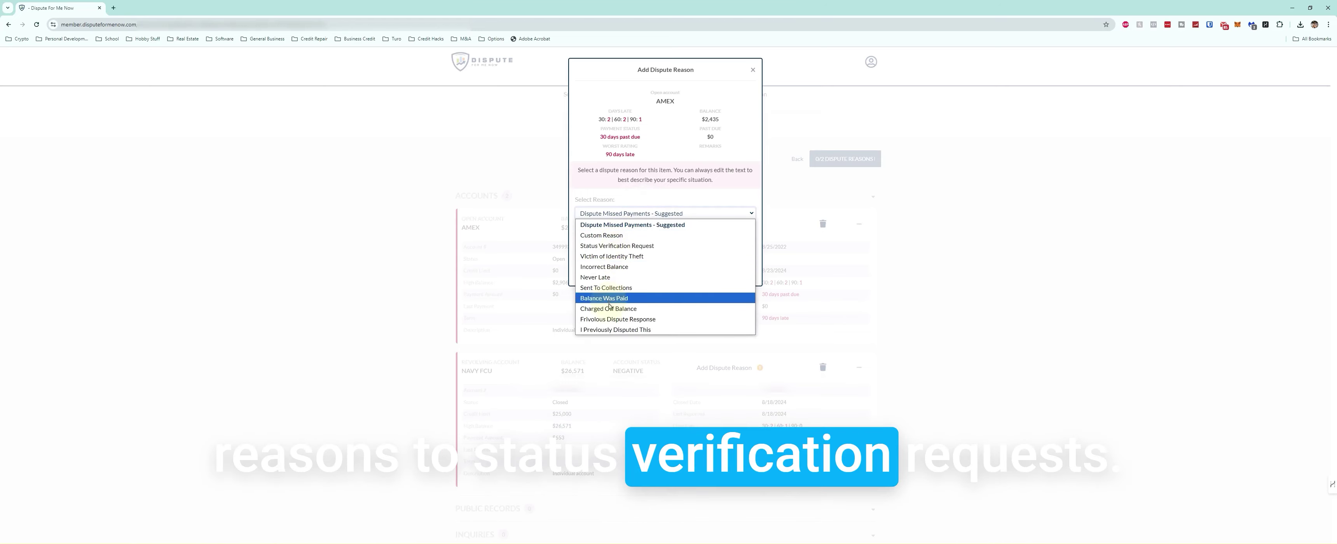
{"action": "left_click", "coordinate": [612, 229]}
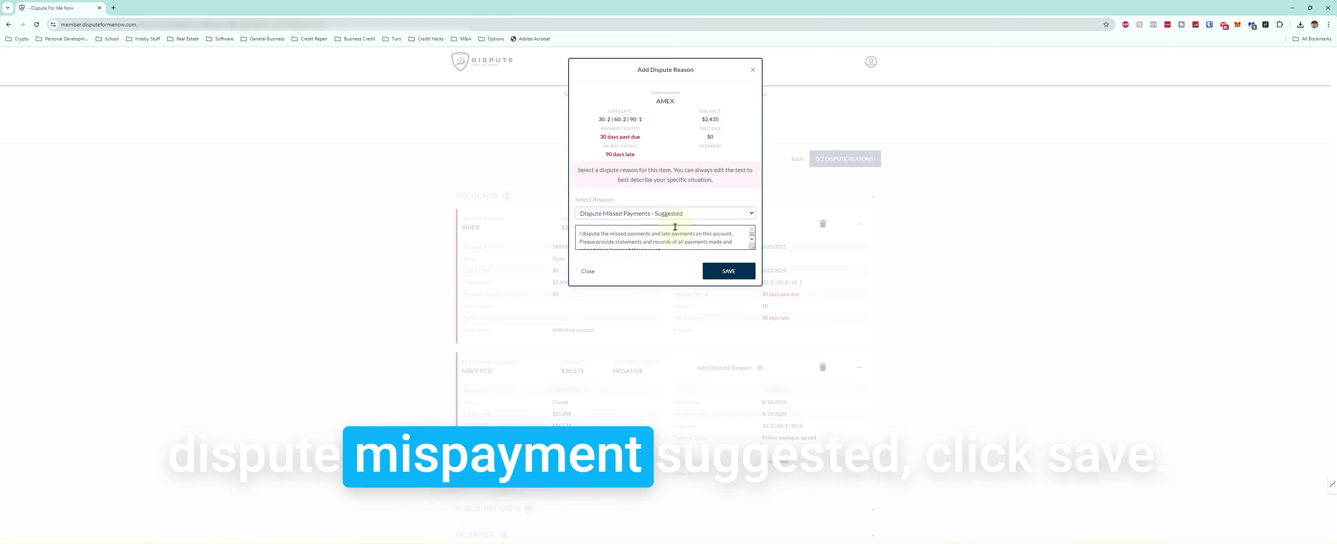
{"action": "left_click", "coordinate": [739, 272]}
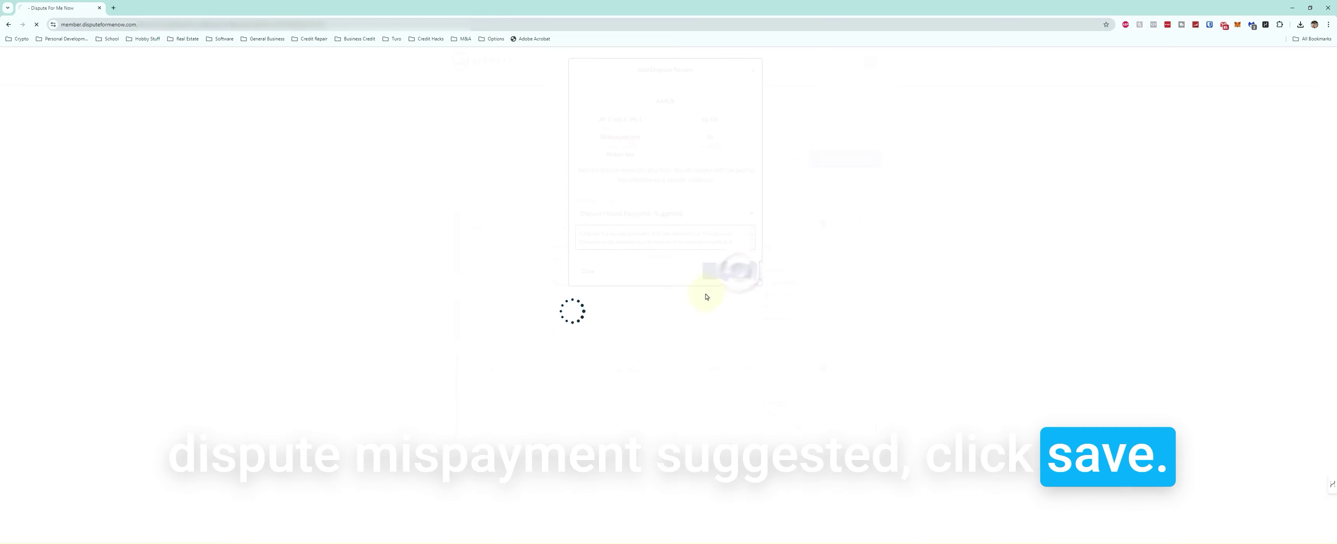
- Save the suggested Dispute Missed Payments reason for the NAVY FCU account and finish the TransUnion dispute letter
{"action": "left_click", "coordinate": [719, 263]}
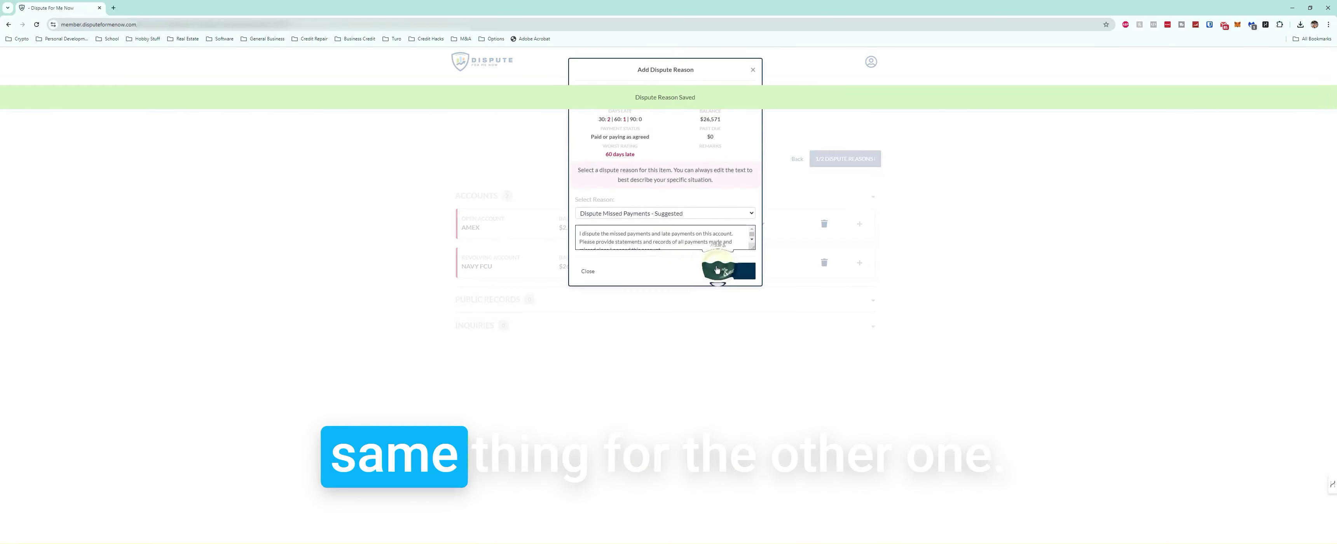
{"action": "left_click", "coordinate": [736, 278]}
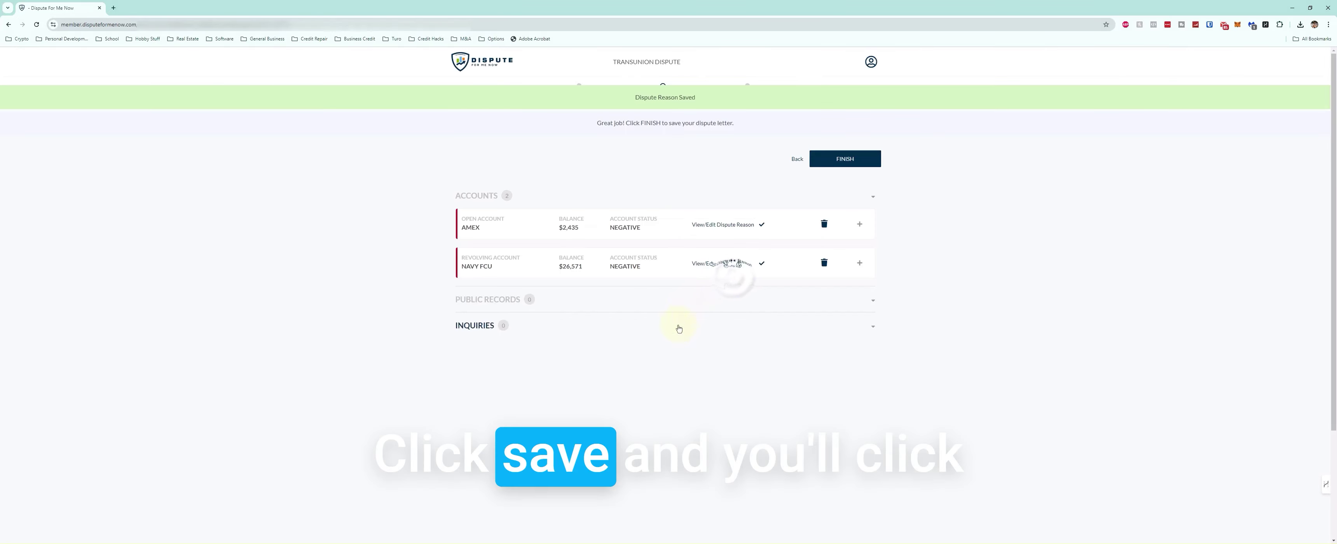
{"action": "left_click", "coordinate": [844, 159]}
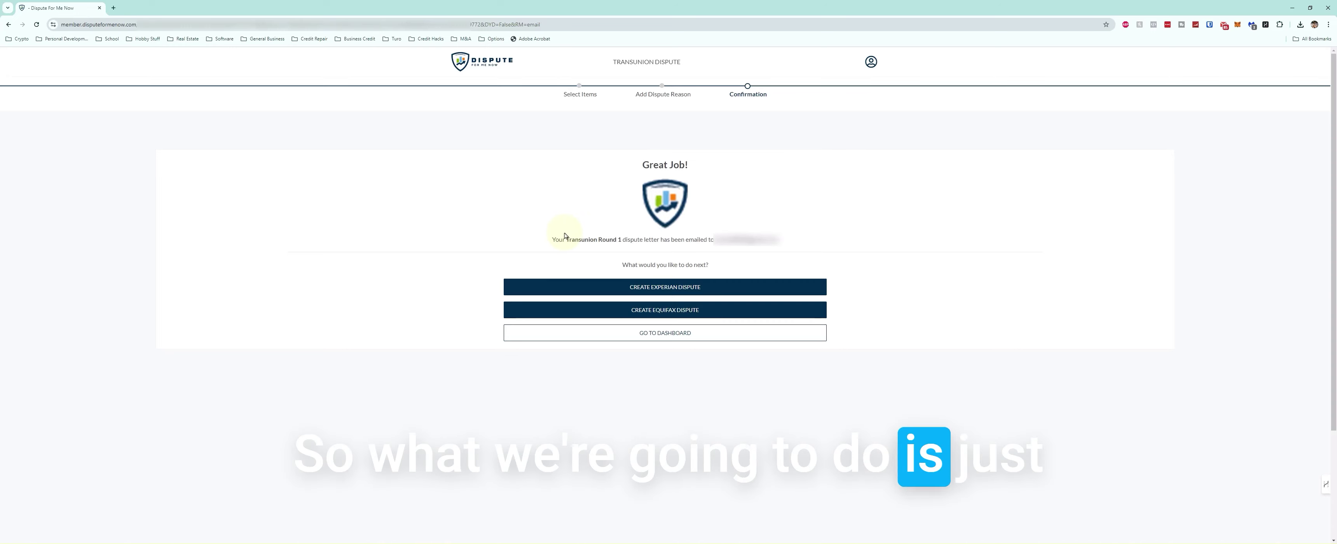
- Start an Experian dispute with the AMEX and NAVY FEDERAL CR UNION accounts and continue to the dispute reason stage
{"action": "left_click", "coordinate": [643, 288]}
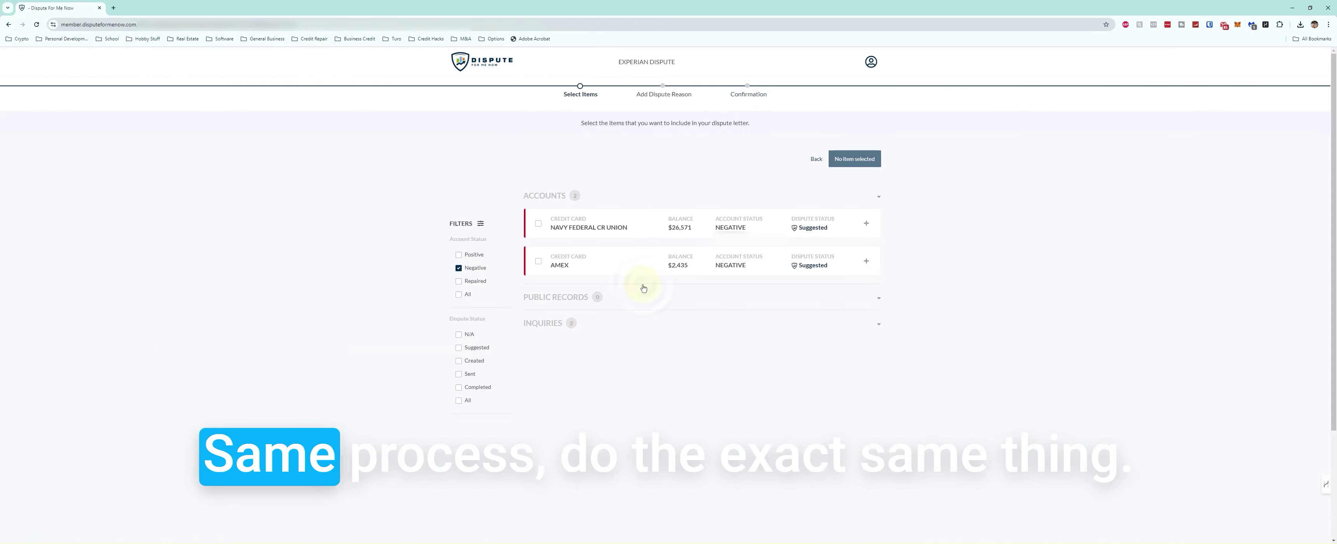
{"action": "left_click", "coordinate": [539, 261]}
{"action": "left_click", "coordinate": [847, 160]}
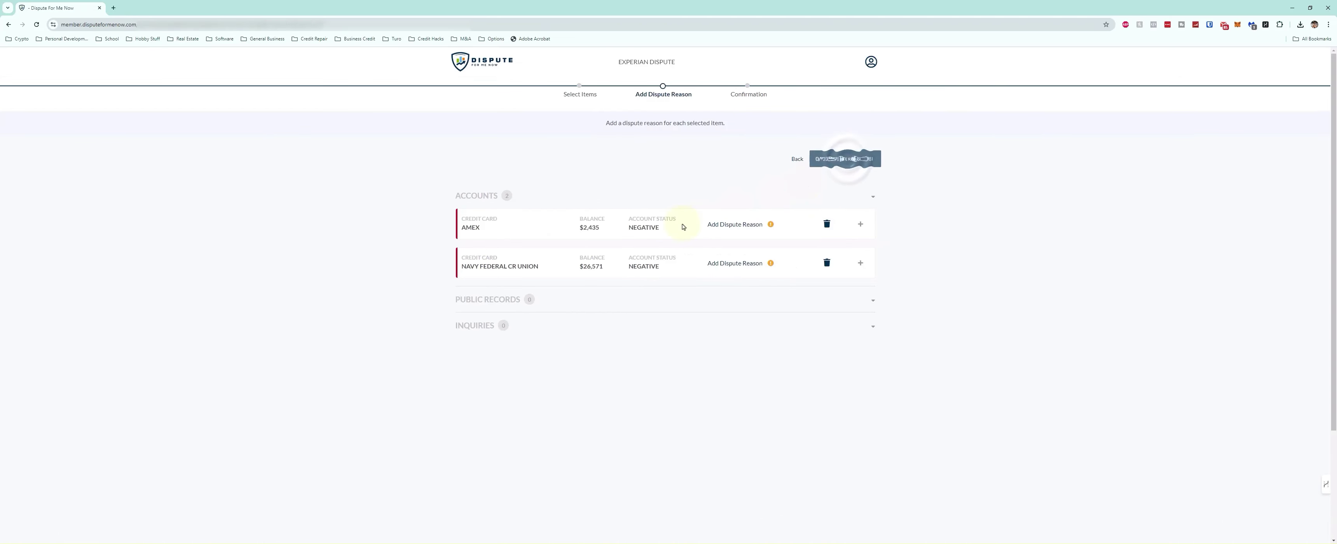
- Save the suggested Dispute Missed Payments reason for both Experian accounts and finish the Experian dispute letter
{"action": "left_click", "coordinate": [727, 224]}
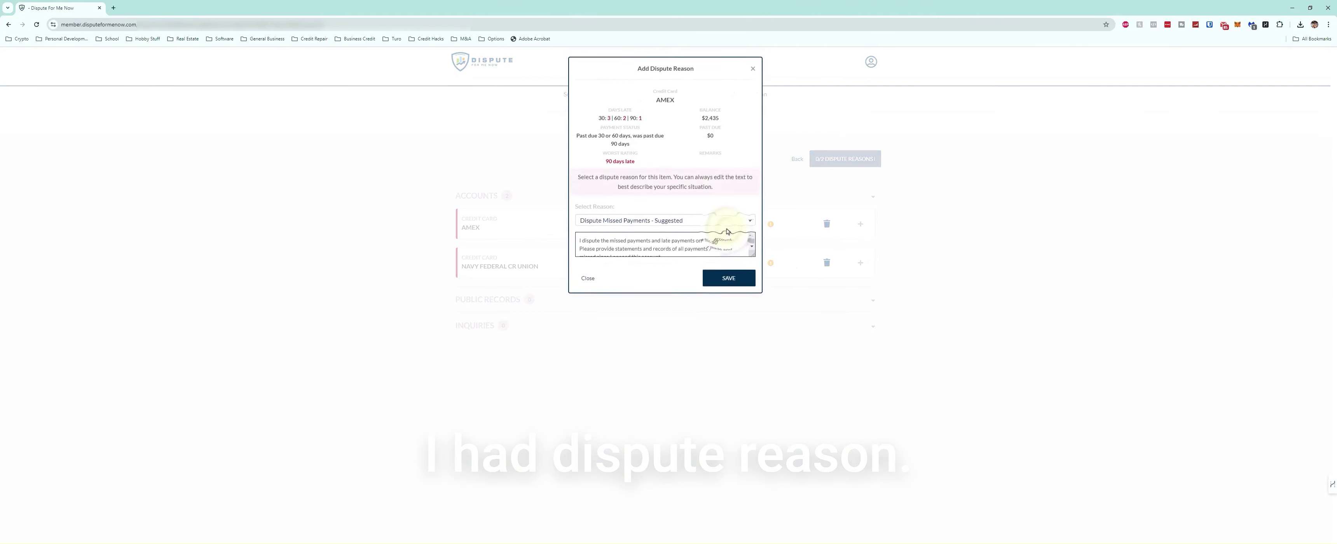
{"action": "left_click", "coordinate": [713, 280]}
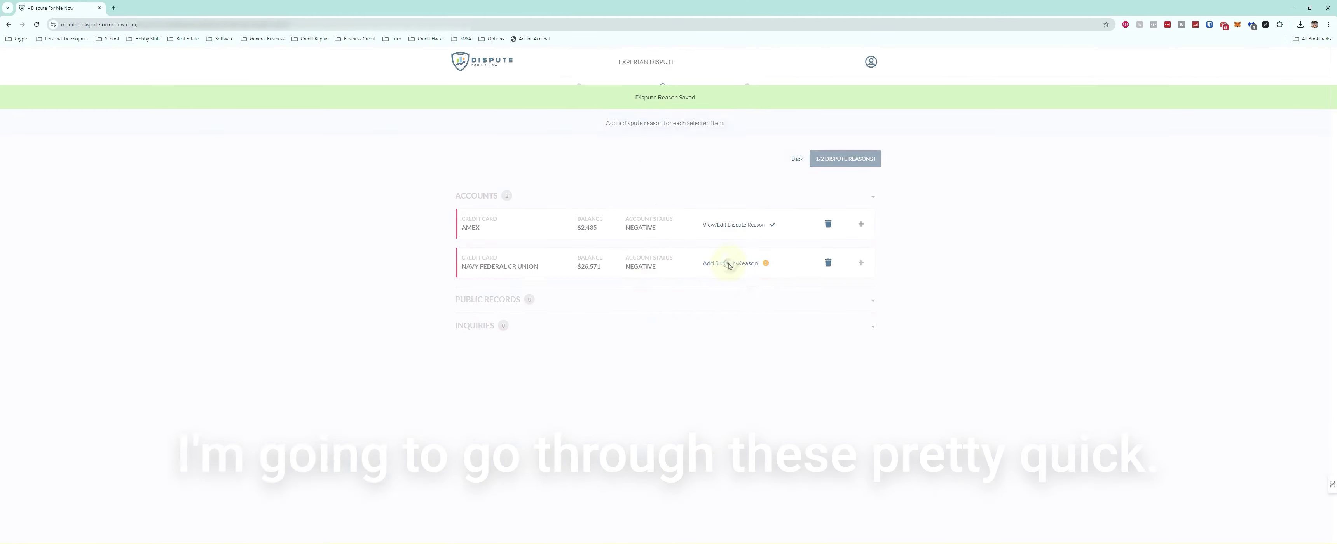
{"action": "left_click", "coordinate": [728, 264]}
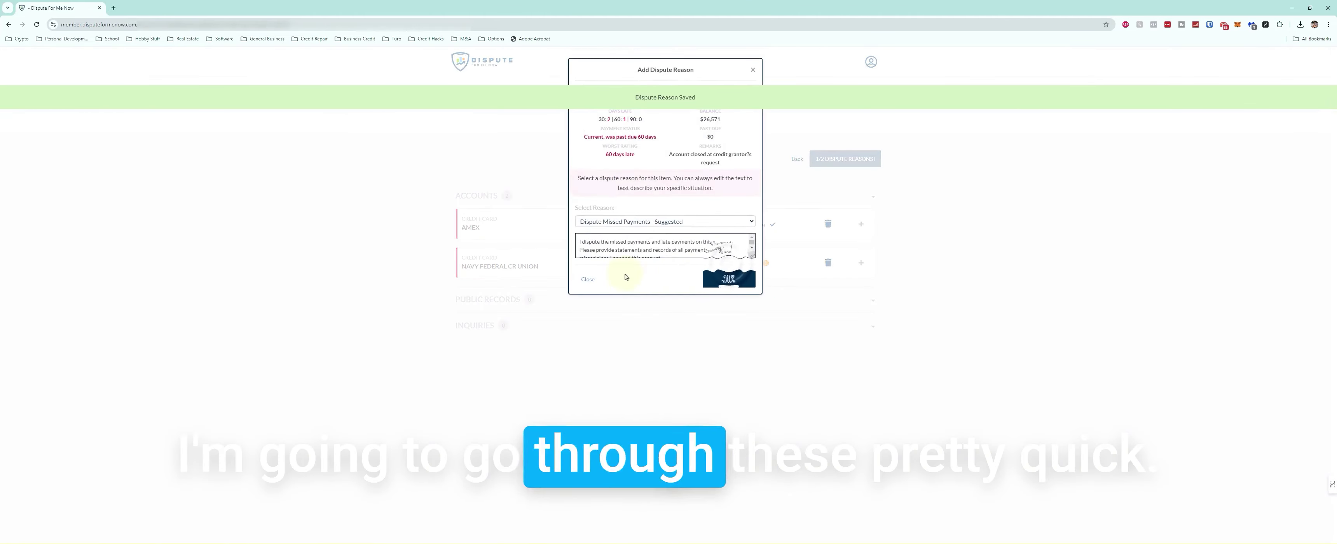
{"action": "left_click", "coordinate": [721, 284]}
{"action": "left_click", "coordinate": [830, 165]}
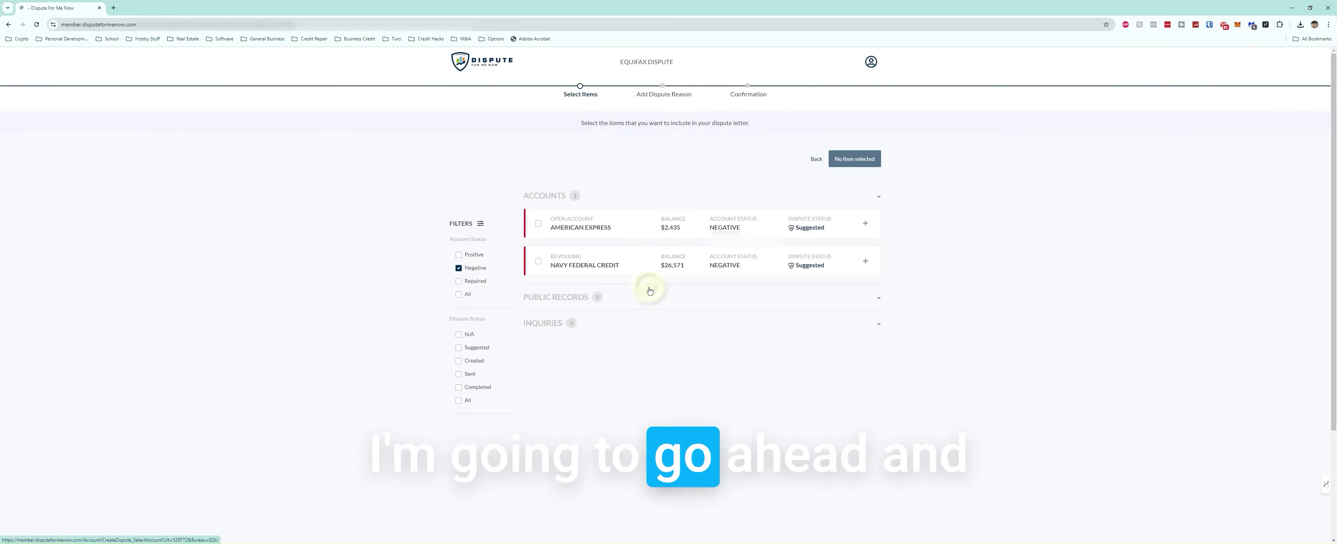
- Include the AMERICAN EXPRESS and NAVY FEDERAL CREDIT accounts in the Equifax dispute and continue with the letter
{"action": "left_click", "coordinate": [538, 225]}
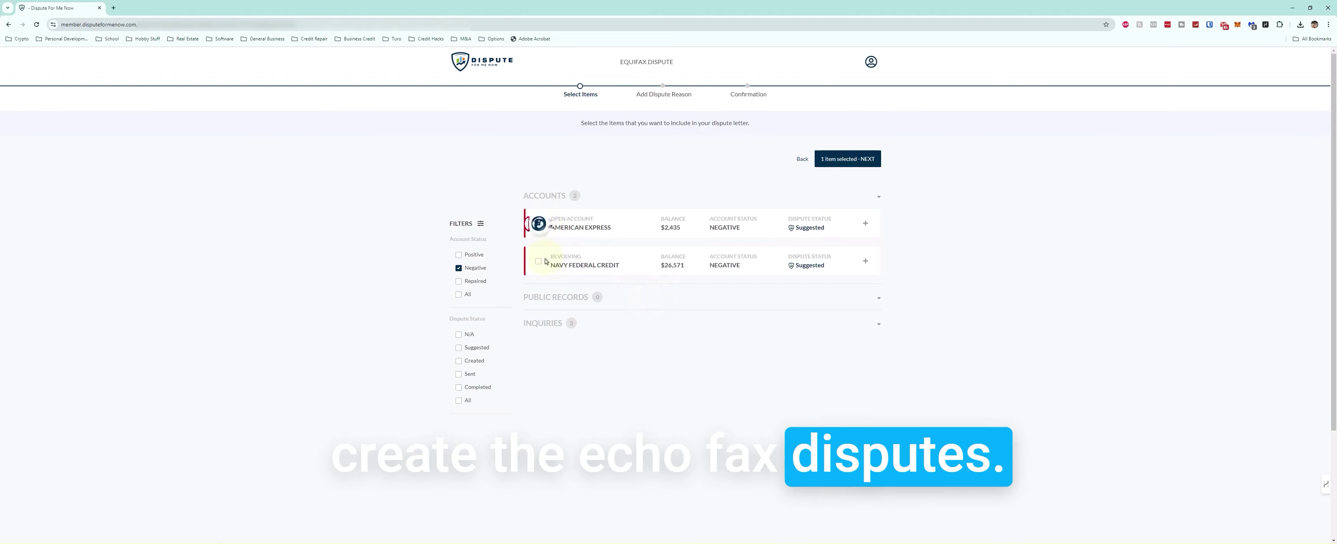
{"action": "left_click", "coordinate": [539, 261]}
{"action": "left_click", "coordinate": [833, 165]}
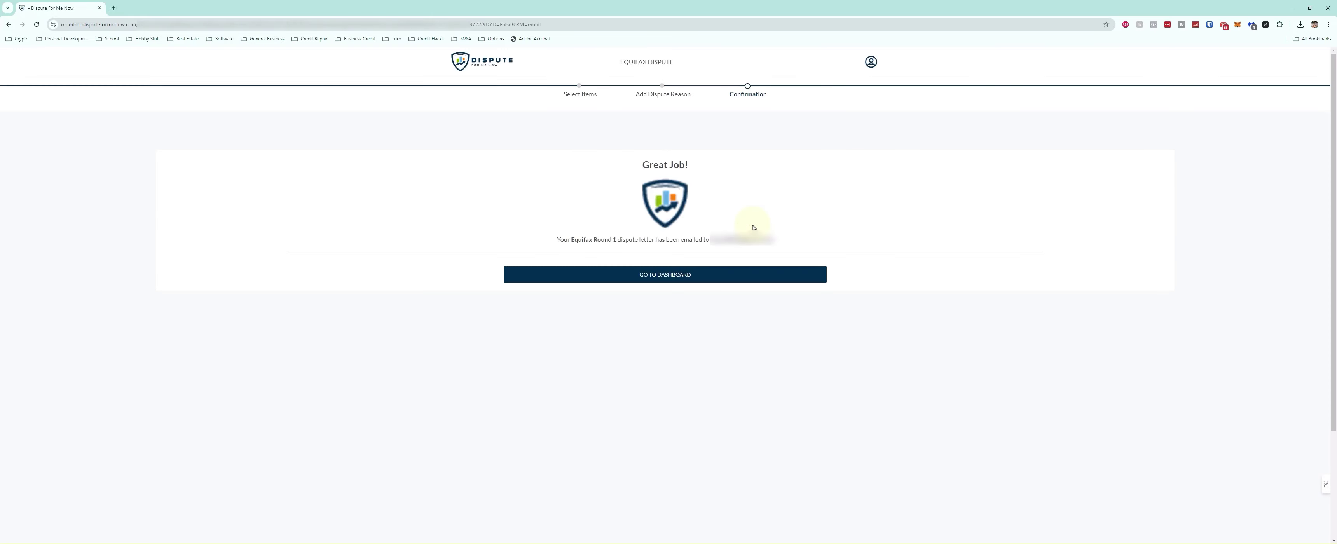
- Return to the dashboard and open the list of created dispute letters
{"action": "left_click", "coordinate": [660, 275]}
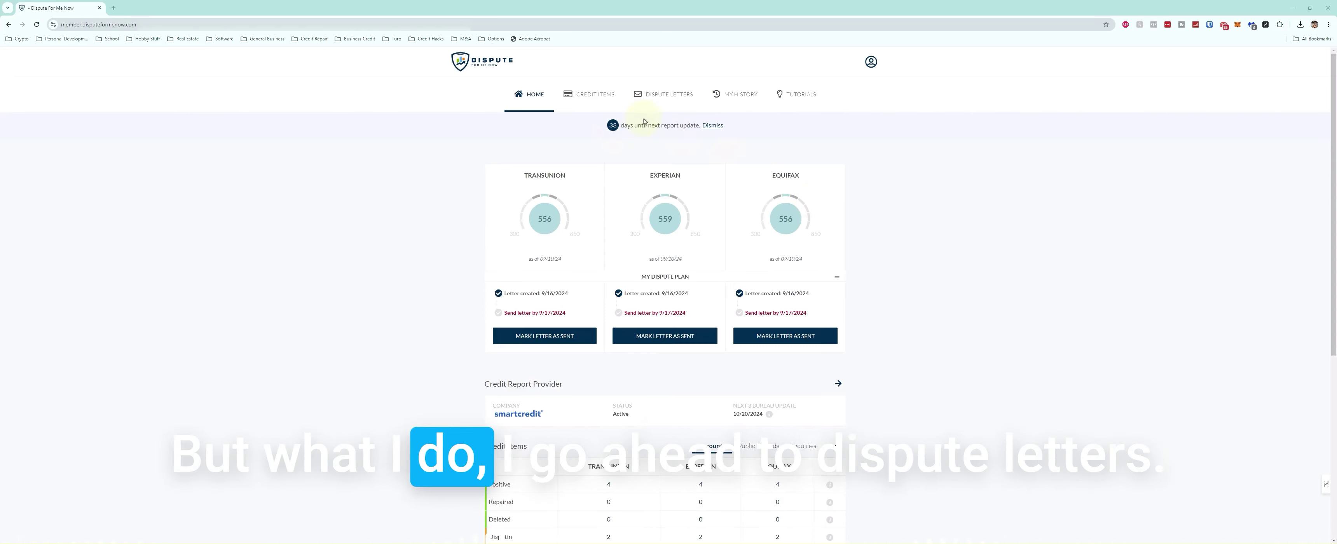
{"action": "left_click", "coordinate": [655, 106]}
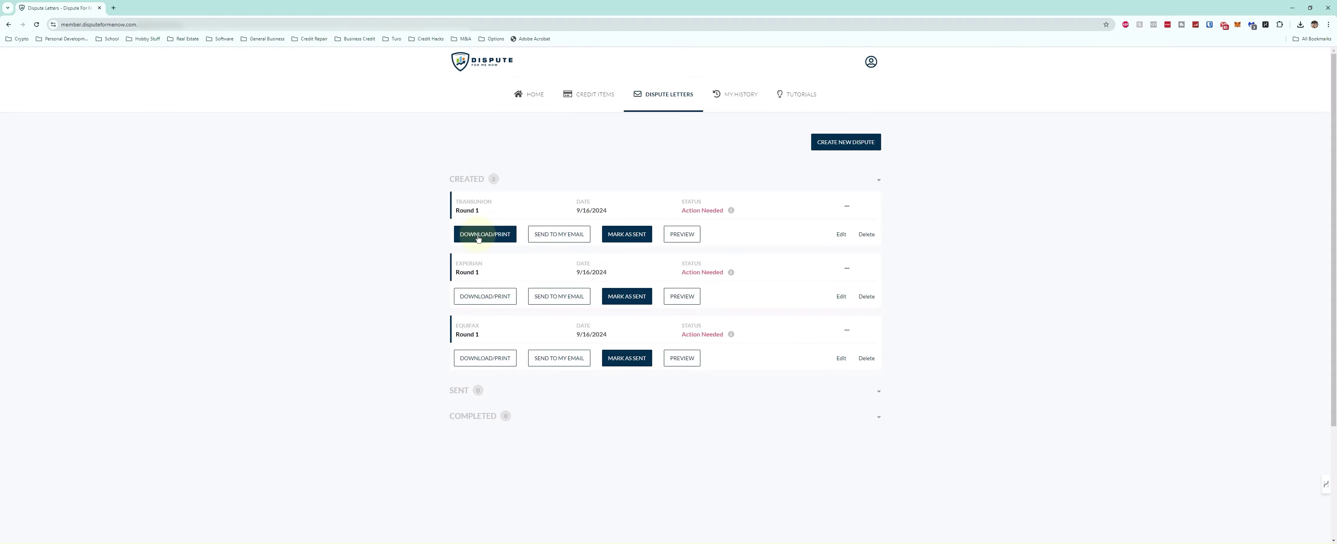
- Download the TransUnion Round 1 dispute letter and review the PDF's required enclosures, including Proof of Address and Copy of Photo ID, and the letter text
{"action": "left_click", "coordinate": [478, 239]}
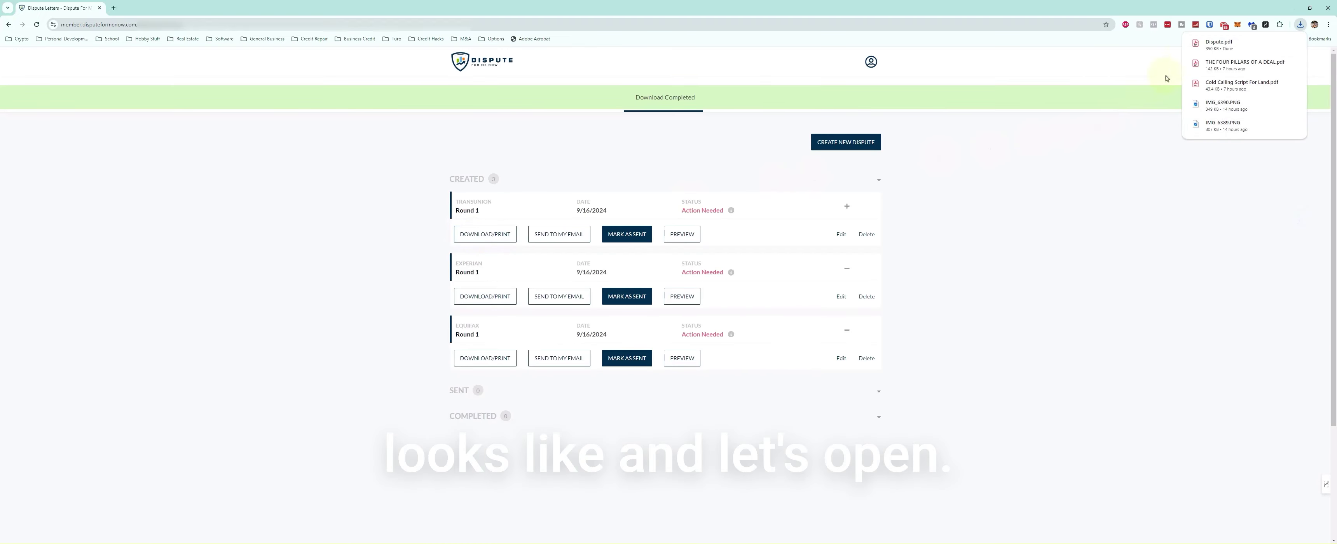
{"action": "left_click", "coordinate": [1215, 44]}
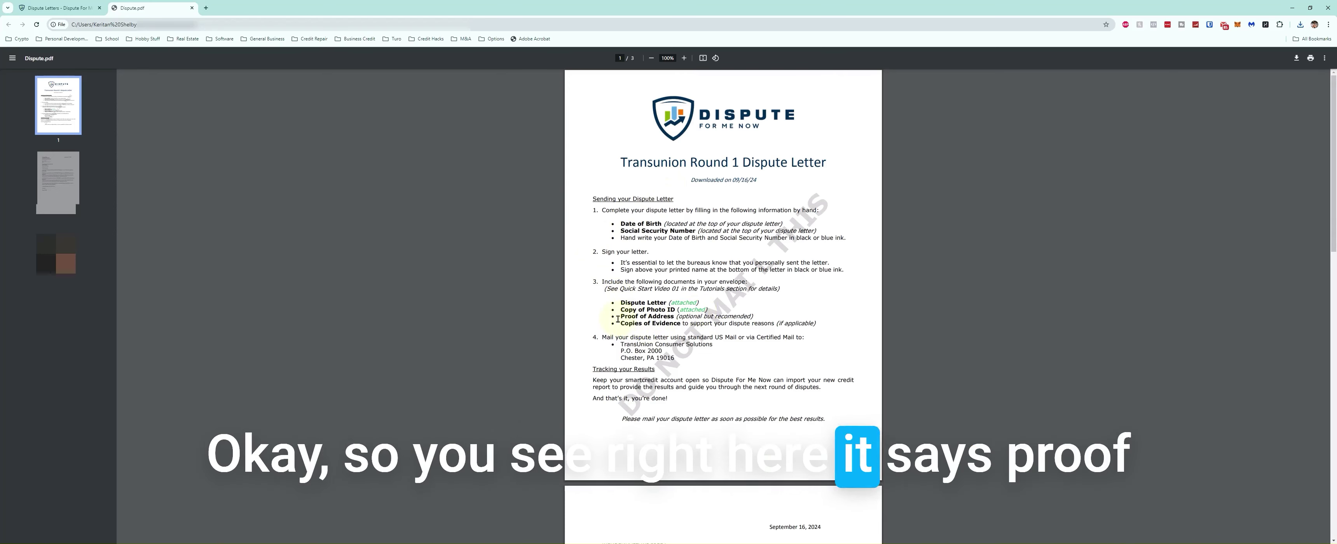
{"action": "left_click_drag", "start_coordinate": [622, 317], "coordinate": [670, 321]}
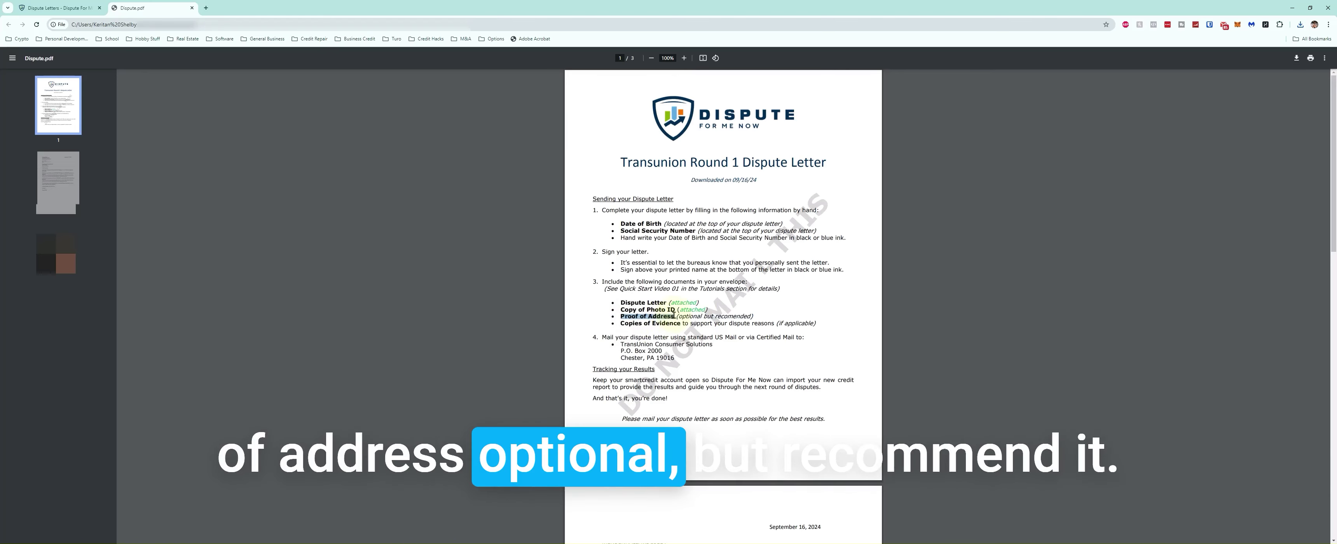
{"action": "left_click", "coordinate": [673, 315]}
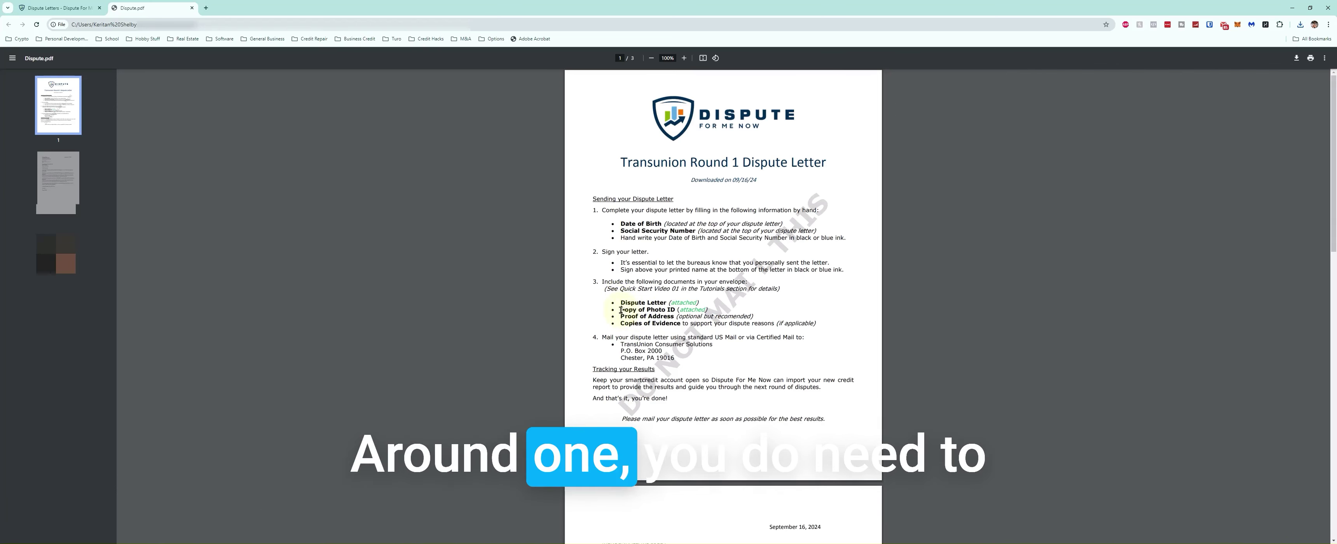
{"action": "left_click_drag", "start_coordinate": [621, 310], "coordinate": [675, 310]}
{"action": "left_click", "coordinate": [636, 325]}
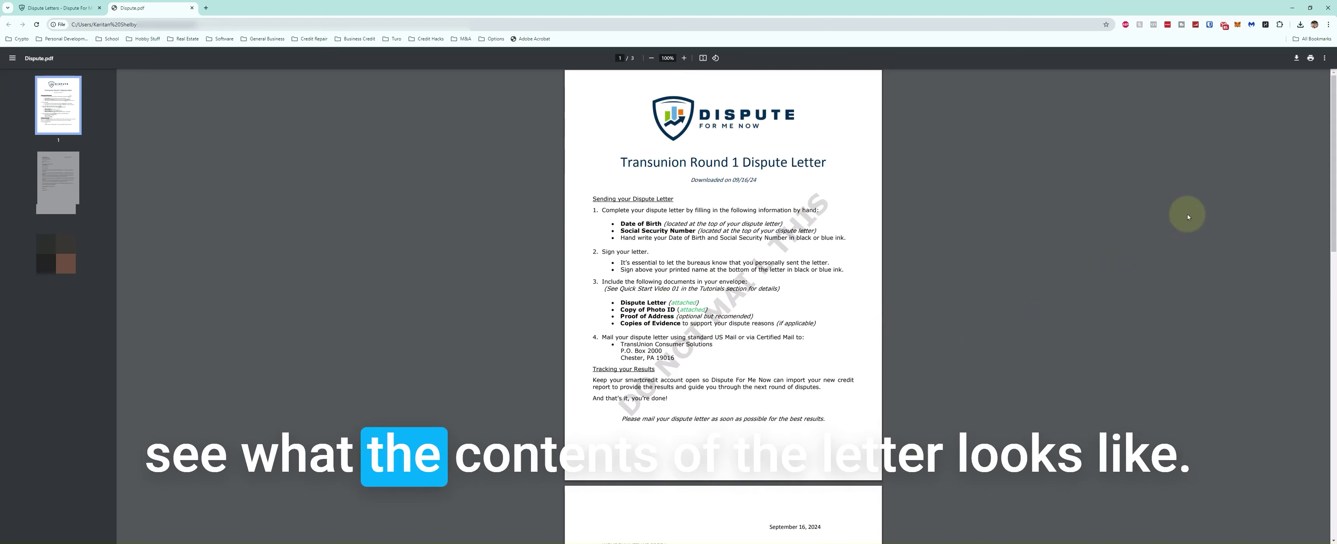
{"action": "scroll", "coordinate": [1197, 218], "scroll_direction": "down", "scroll_amount": 8}
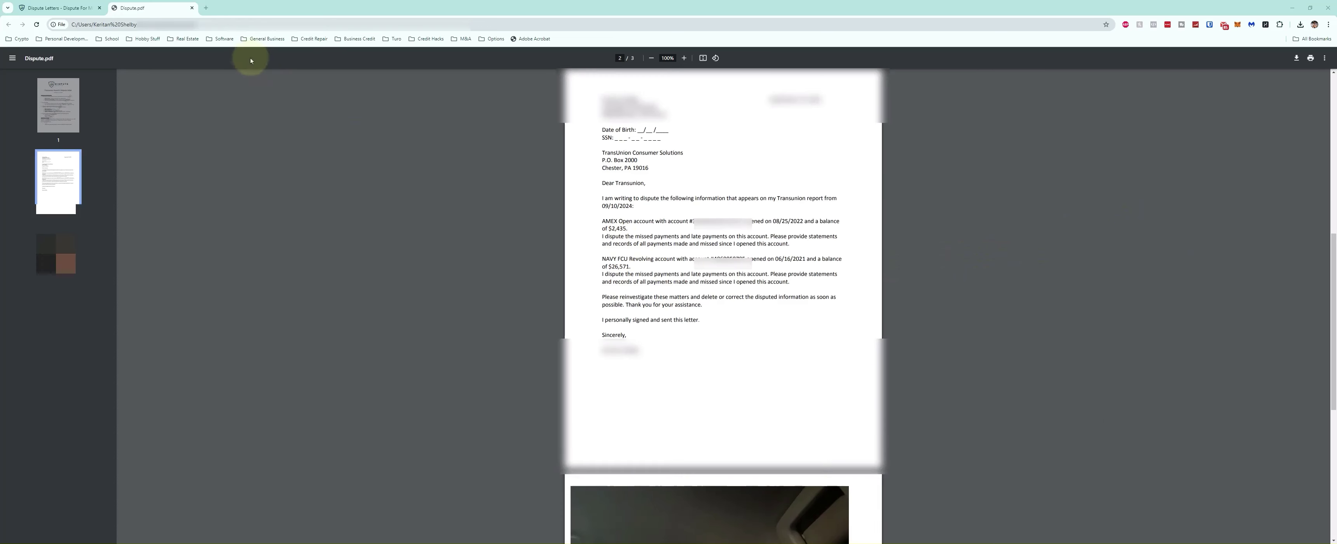
- Open combinepdf.com in a new browser tab and dismiss the request to allow ads
{"action": "left_click", "coordinate": [206, 9]}
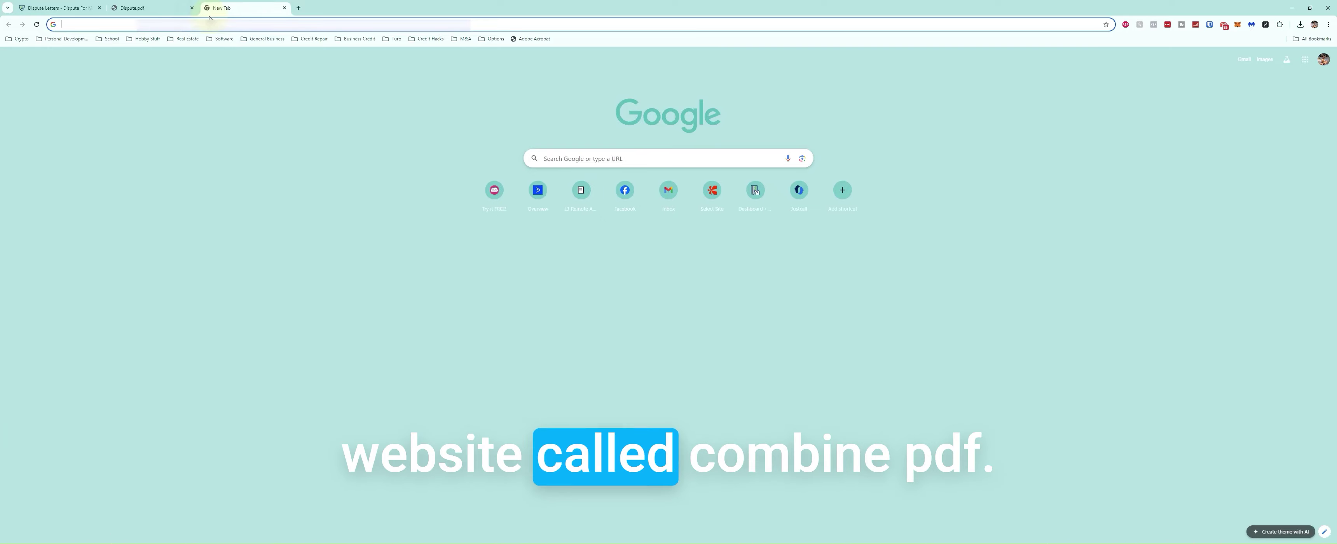
{"action": "type", "text": "combinepdf.com"}
{"action": "key", "text": "Return"}
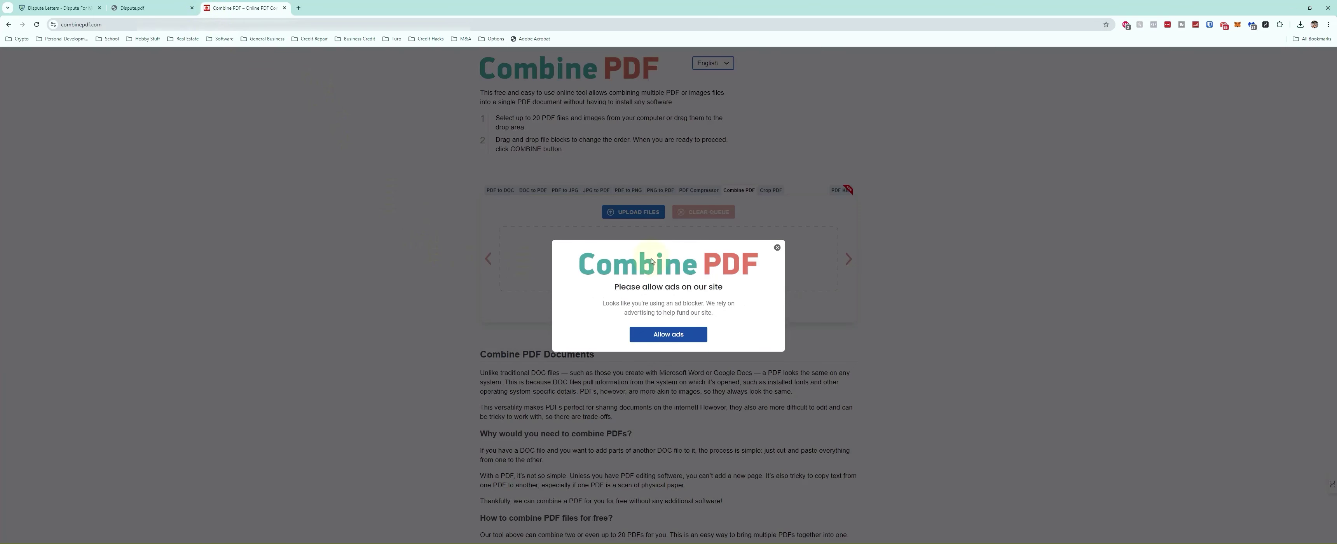
{"action": "left_click", "coordinate": [775, 252]}
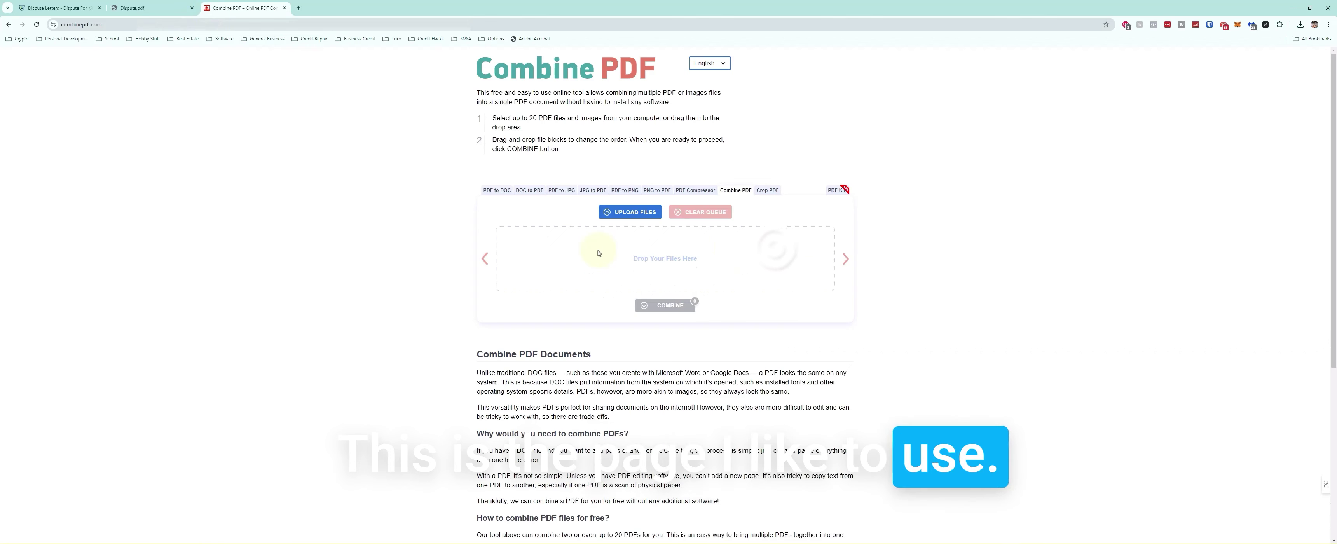